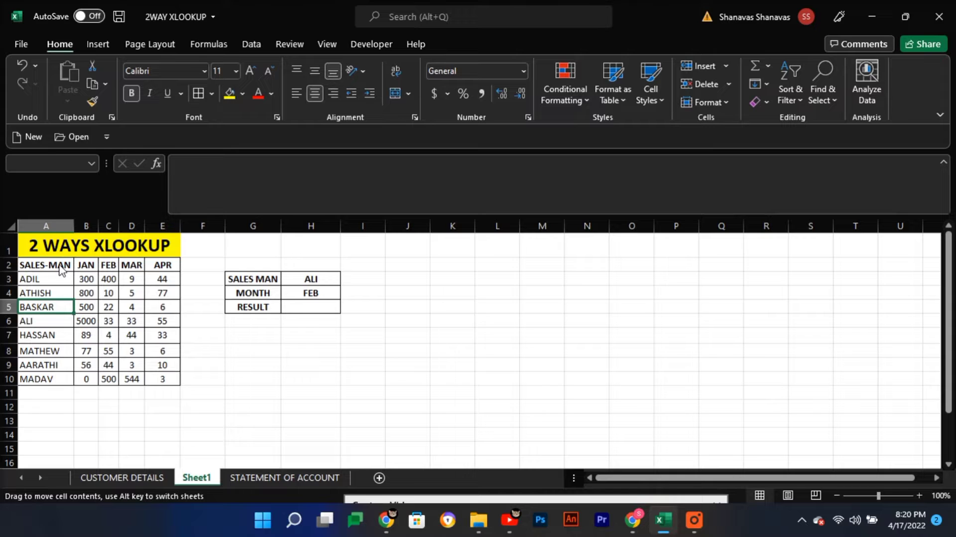
pyautogui.moveTo(61, 269); pyautogui.dragTo(60, 269)
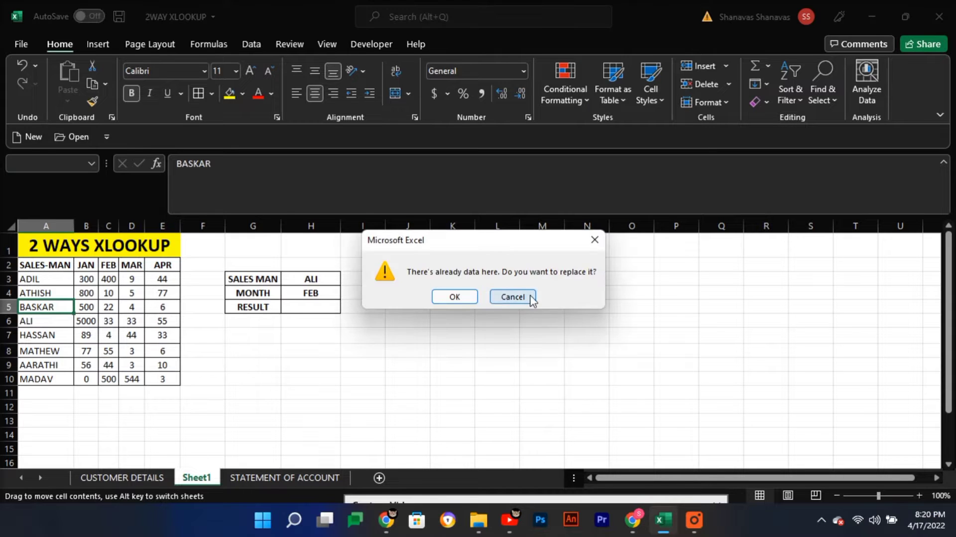
pyautogui.click(528, 297)
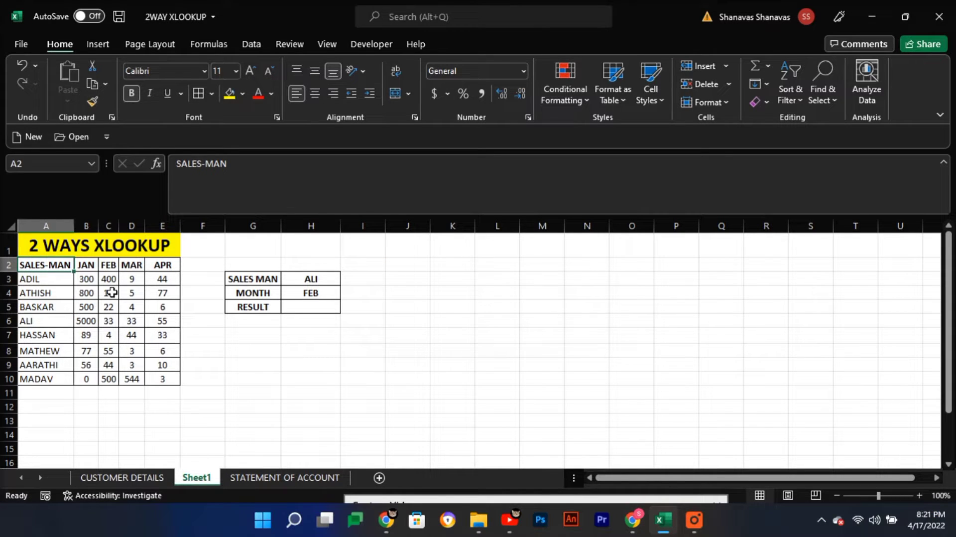
pyautogui.moveTo(45, 264); pyautogui.dragTo(53, 378)
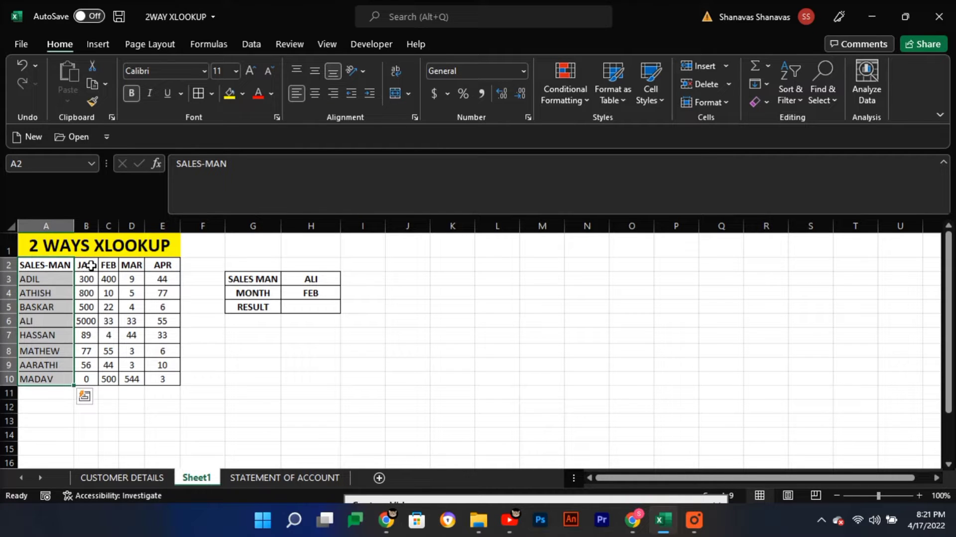
pyautogui.moveTo(90, 266); pyautogui.dragTo(109, 378)
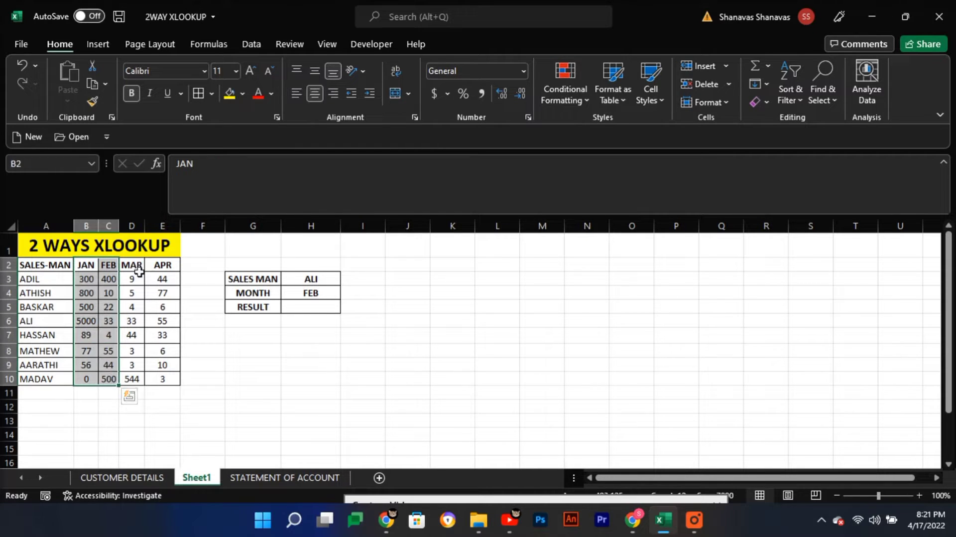
# - Start an XLOOKUP formula in the RESULT cell H5 with the salesman cell H3 as the lookup value
pyautogui.click(309, 308)
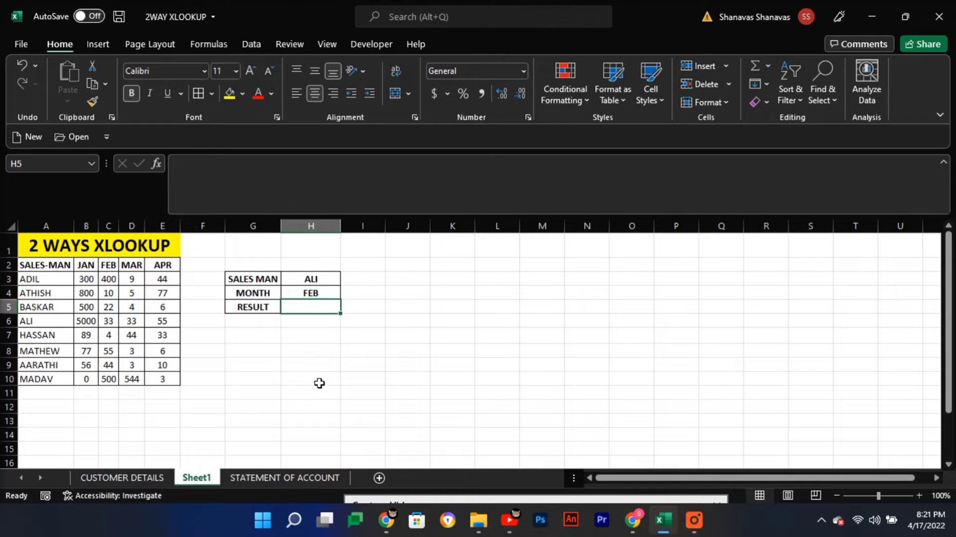
pyautogui.write('=x')
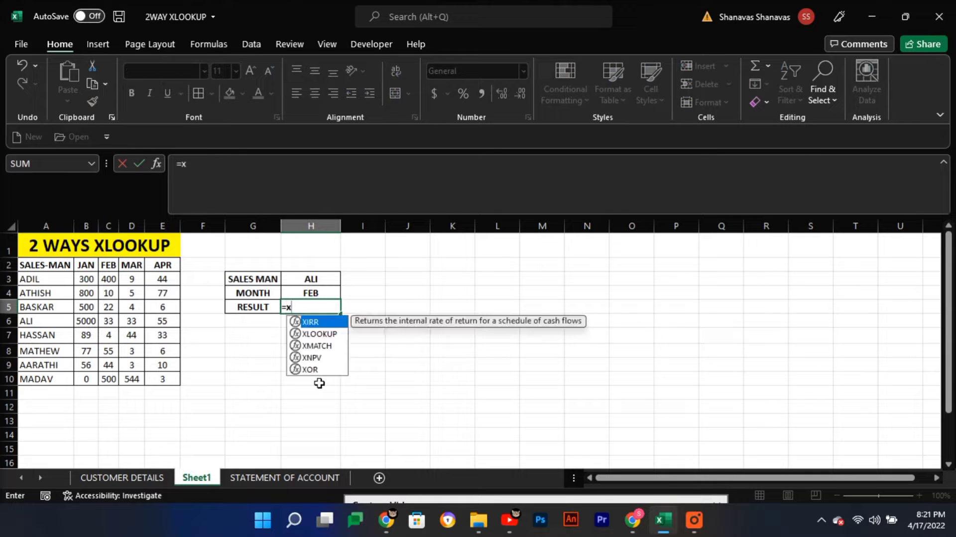
pyautogui.write('look')
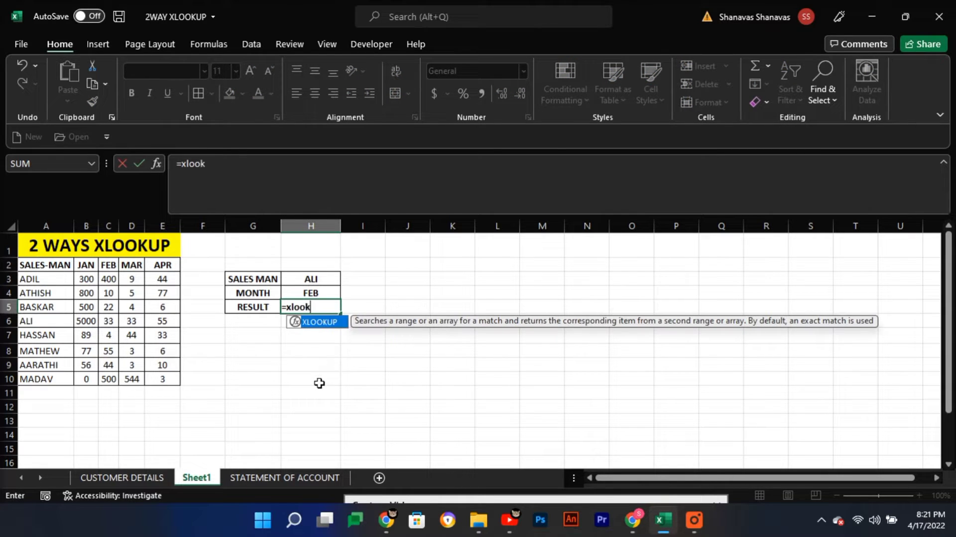
pyautogui.write('up')
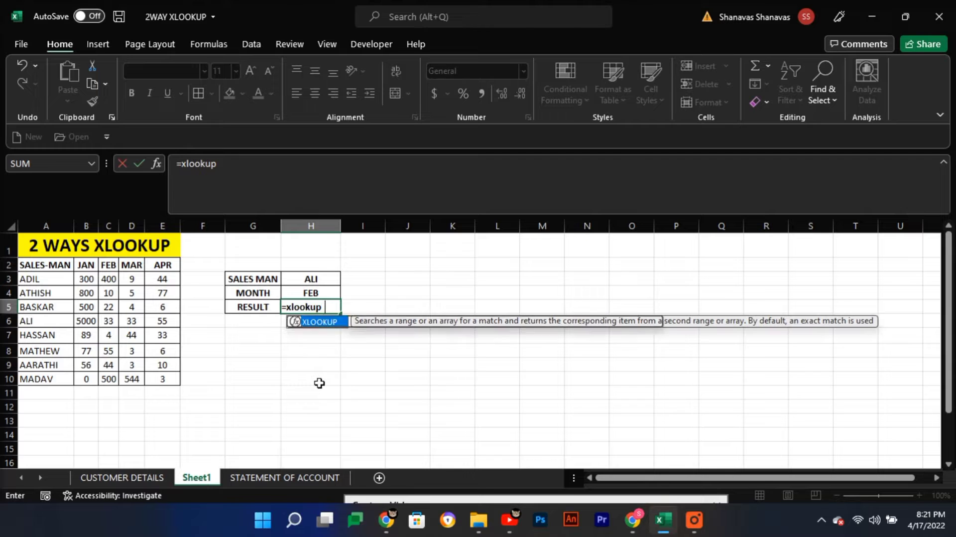
pyautogui.write('(')
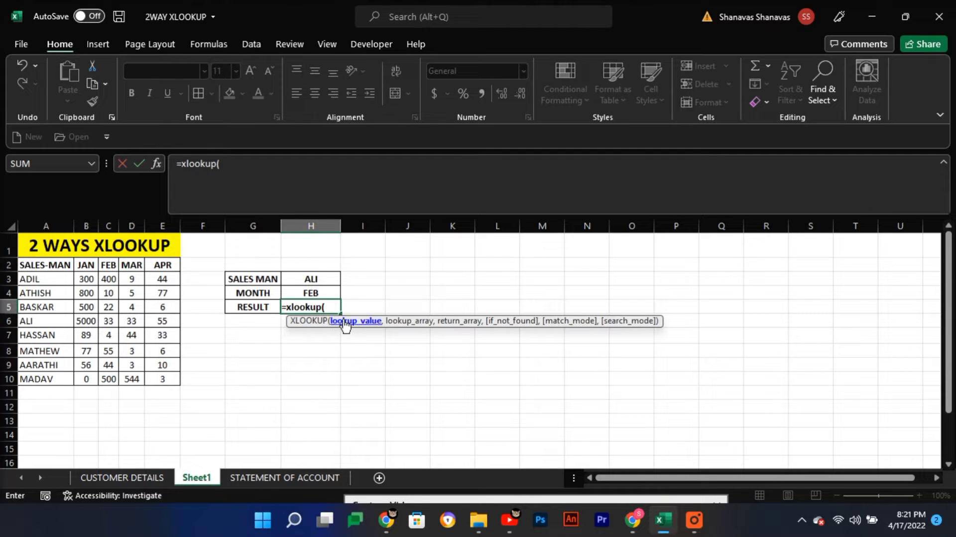
pyautogui.click(313, 280)
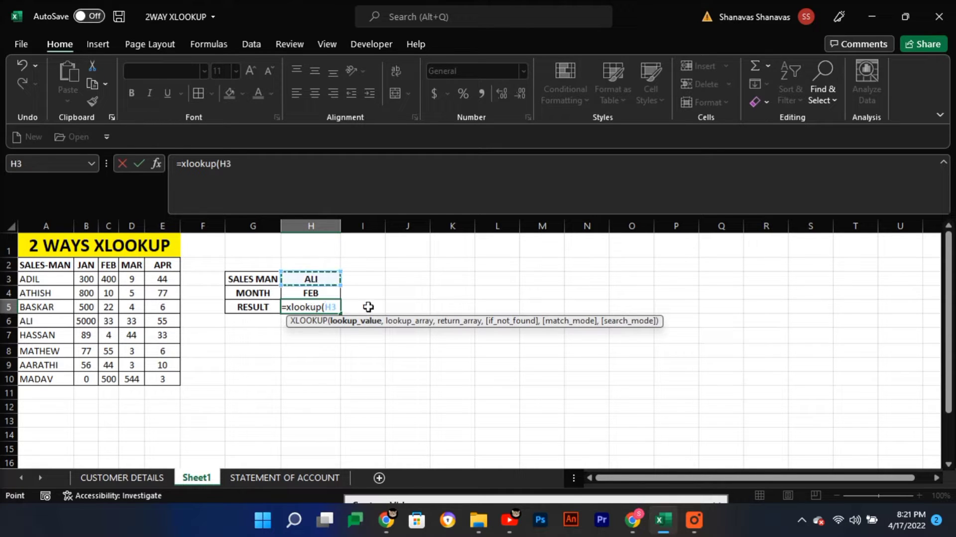
pyautogui.write(',')
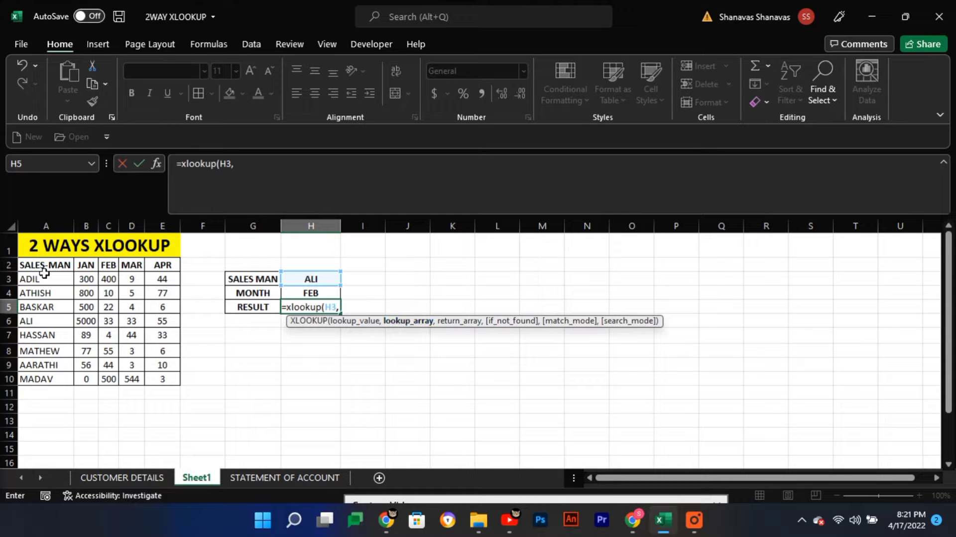
# - Complete the H5 formula with lookup array A3:A10 and return array B3:B10, and enter it
pyautogui.moveTo(42, 277); pyautogui.dragTo(45, 380)
pyautogui.write(',')
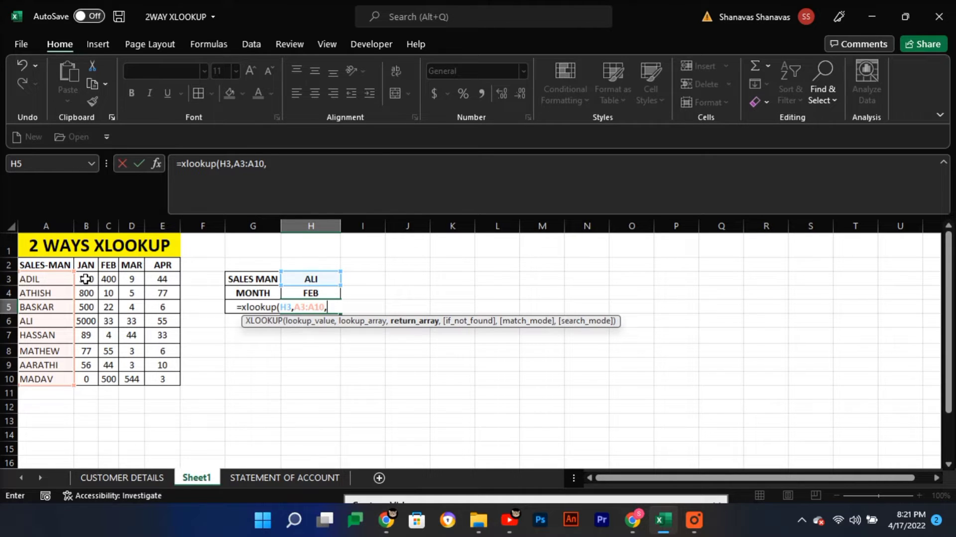
pyautogui.moveTo(85, 279); pyautogui.dragTo(83, 379)
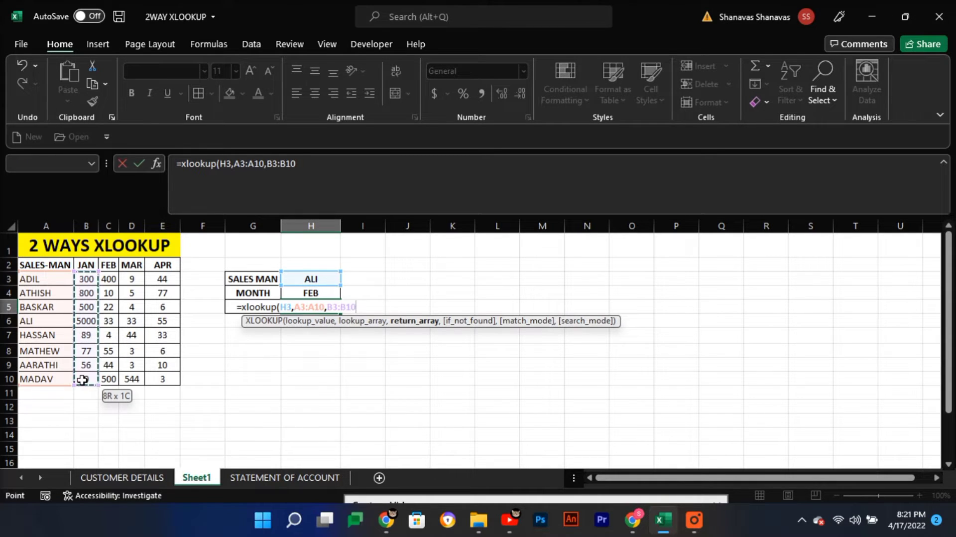
pyautogui.moveTo(82, 380); pyautogui.dragTo(83, 380)
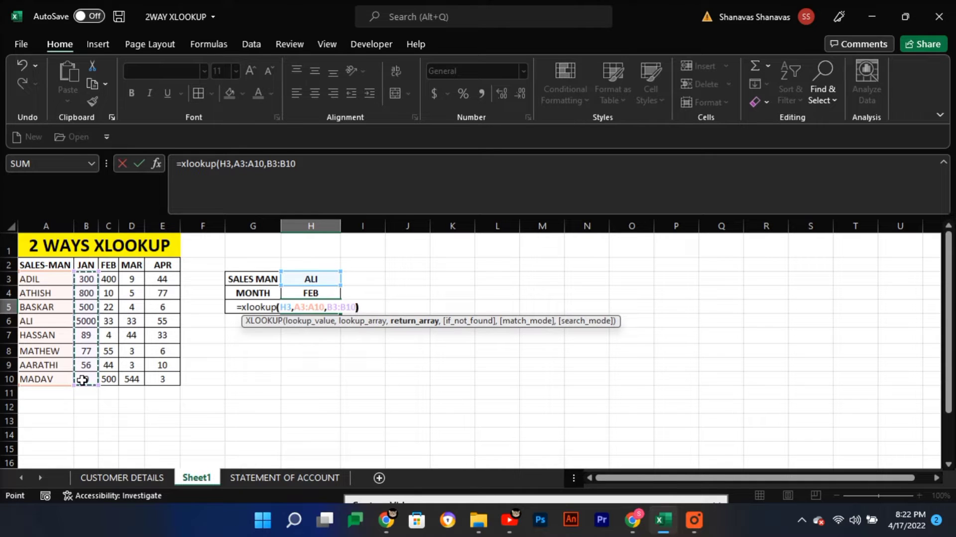
pyautogui.write(')')
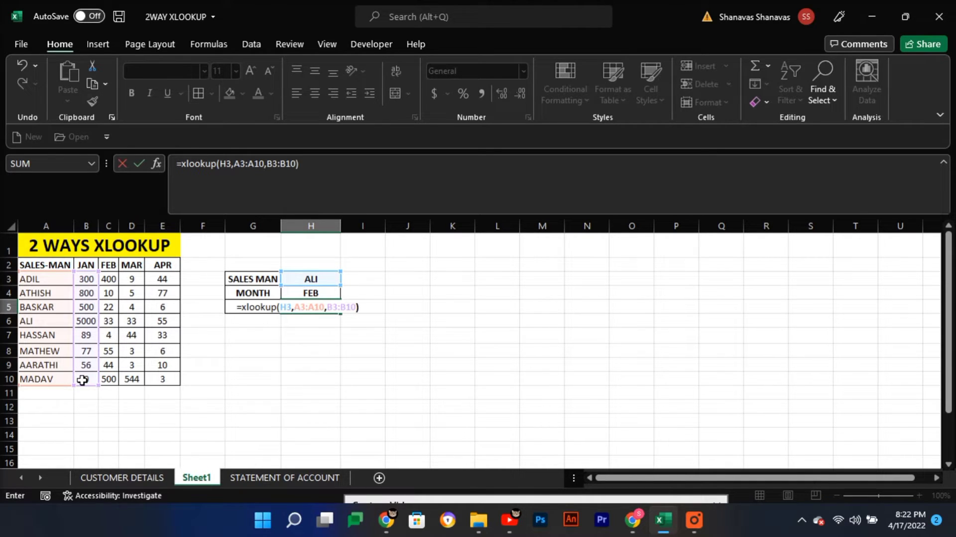
pyautogui.press('Return')
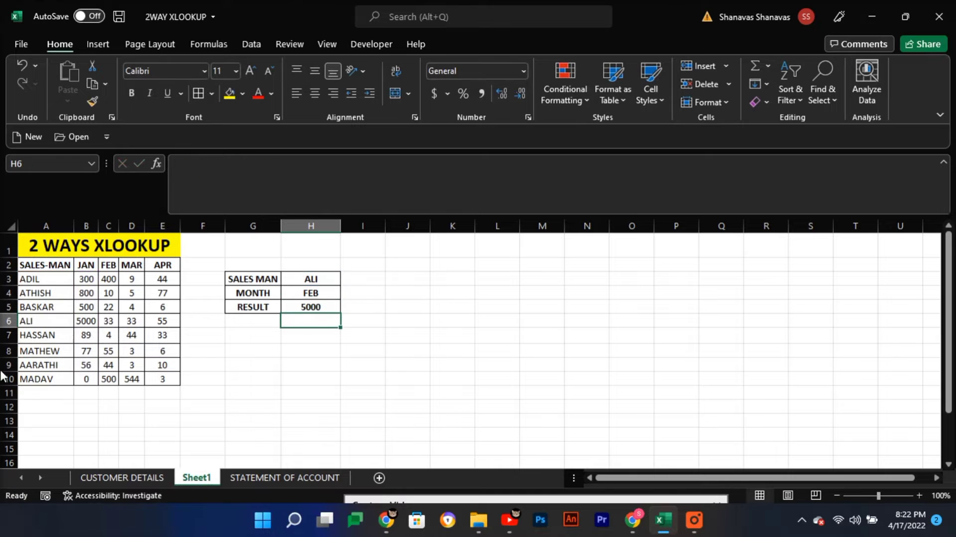
# - Check the result against the salesman's January figure in B6, switching the month in H4 to JAN and back to FEB
pyautogui.click(55, 321)
pyautogui.click(88, 321)
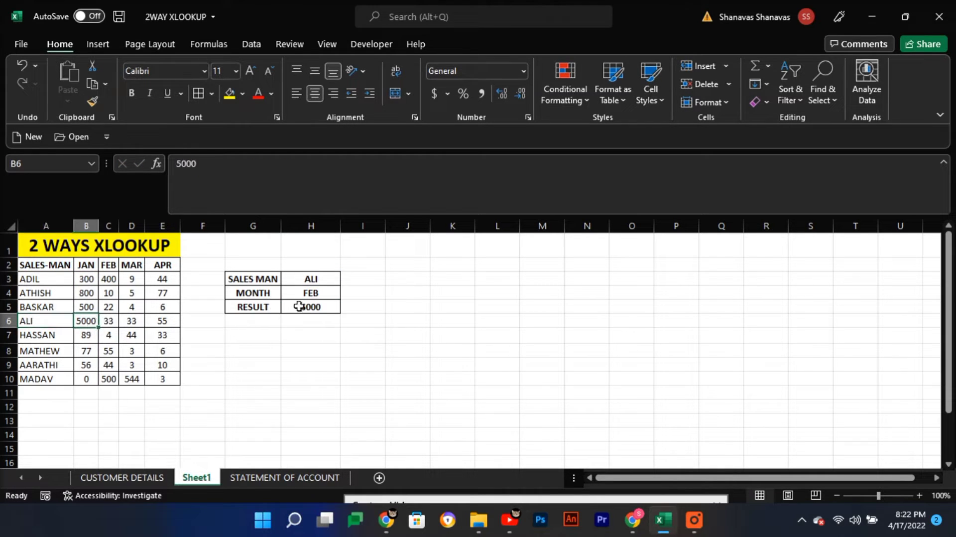
pyautogui.click(311, 297)
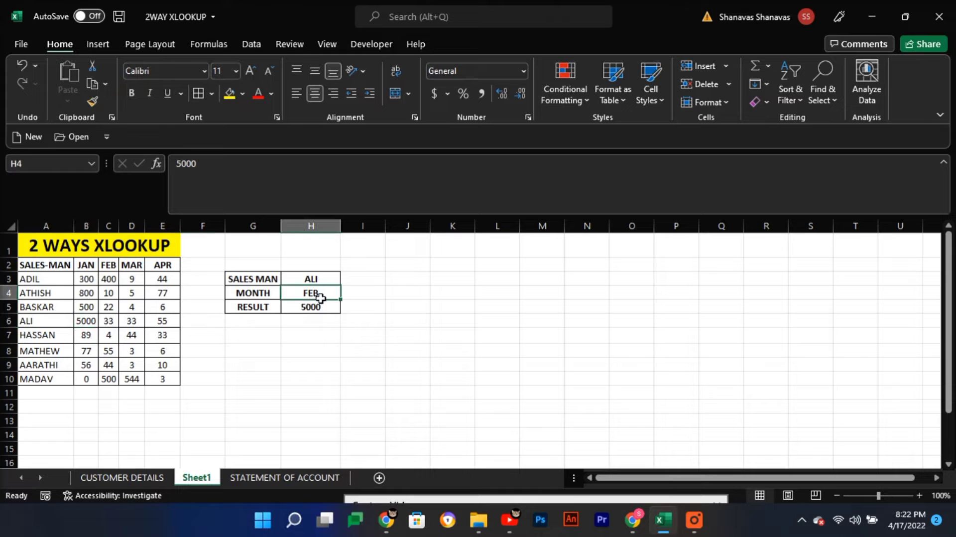
pyautogui.click(347, 295)
pyautogui.click(310, 305)
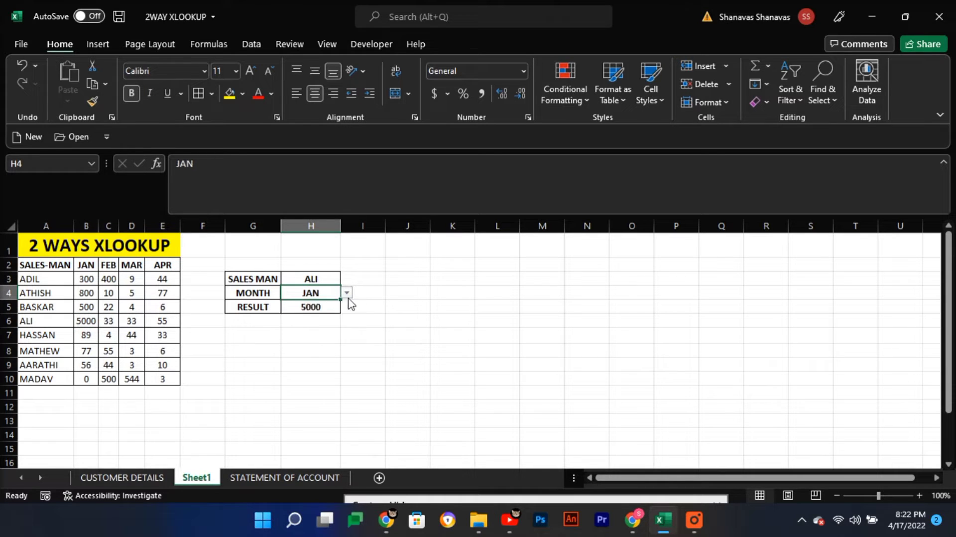
pyautogui.click(346, 294)
pyautogui.click(317, 314)
# - Remove the return array B3:B10 from the XLOOKUP formula in H5, keeping the closing parenthesis
pyautogui.click(327, 304)
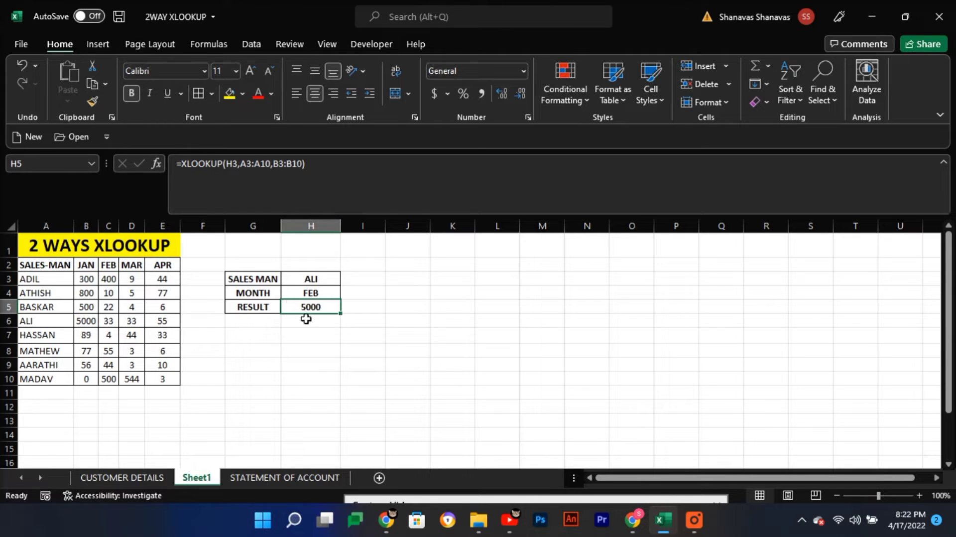
pyautogui.doubleClick(323, 305)
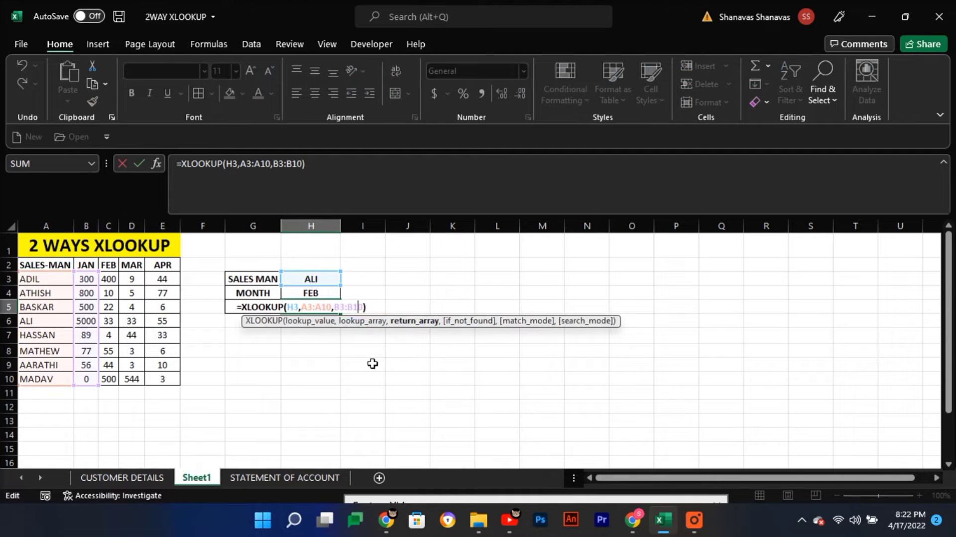
pyautogui.click(365, 307)
pyautogui.press('BackSpace')
pyautogui.press('BackSpace')
pyautogui.press('BackSpace')
pyautogui.press('BackSpace')
pyautogui.press('BackSpace')
pyautogui.press('BackSpace')
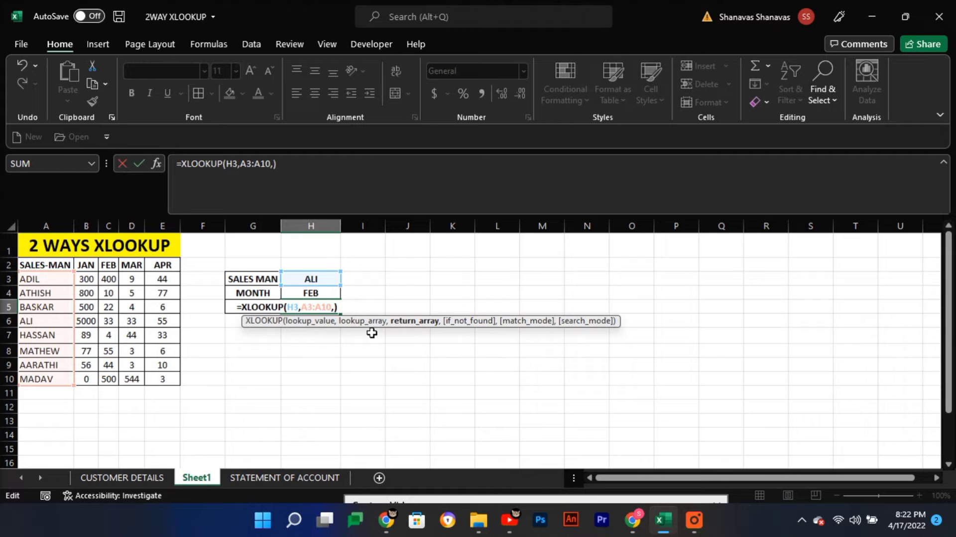
# - Nest a second XLOOKUP as the return array of the H5 formula, with the month cell H4 as its lookup value
pyautogui.write('xl')
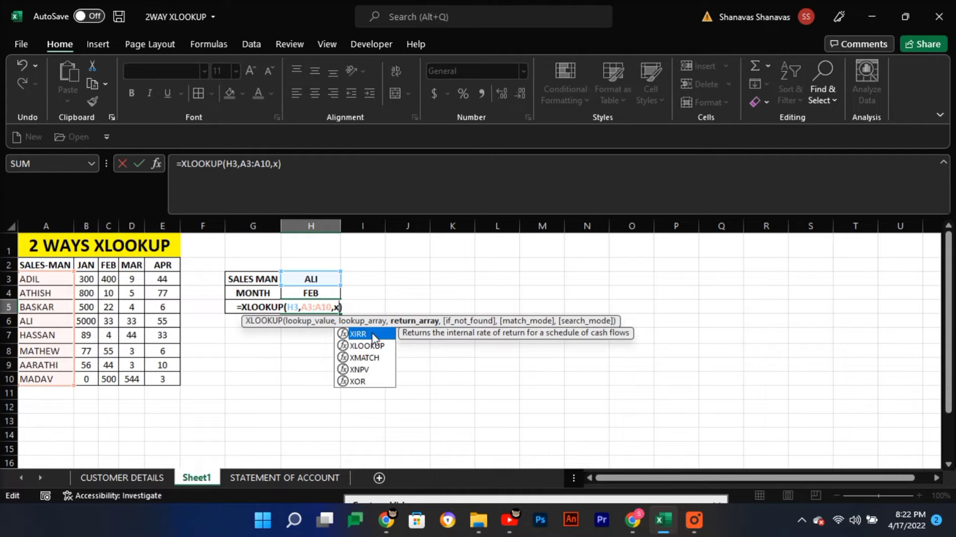
pyautogui.write('ookup')
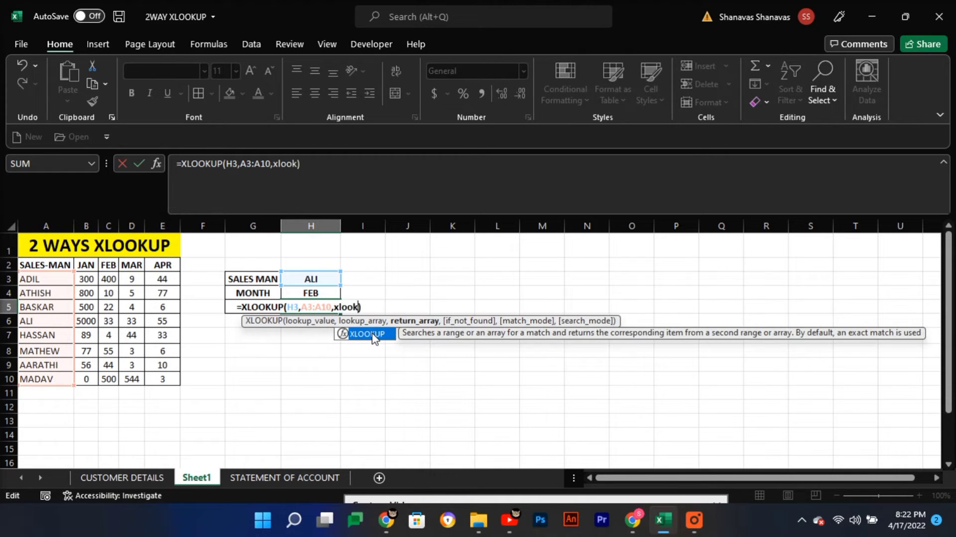
pyautogui.write('(')
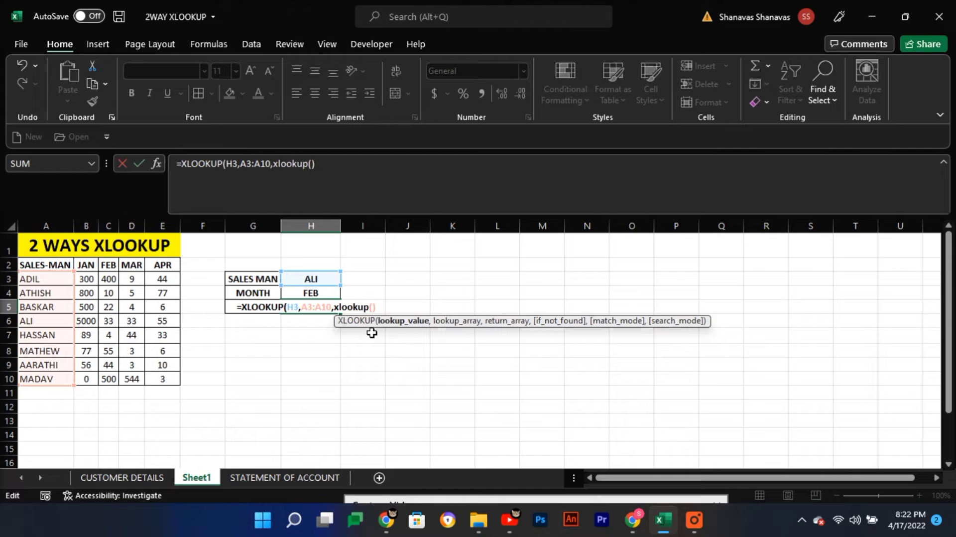
pyautogui.click(312, 291)
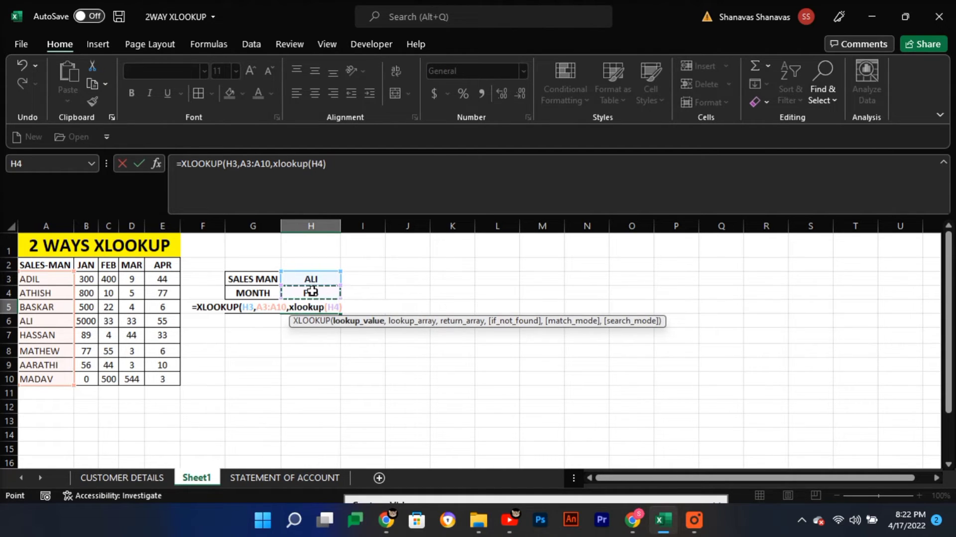
pyautogui.write(',')
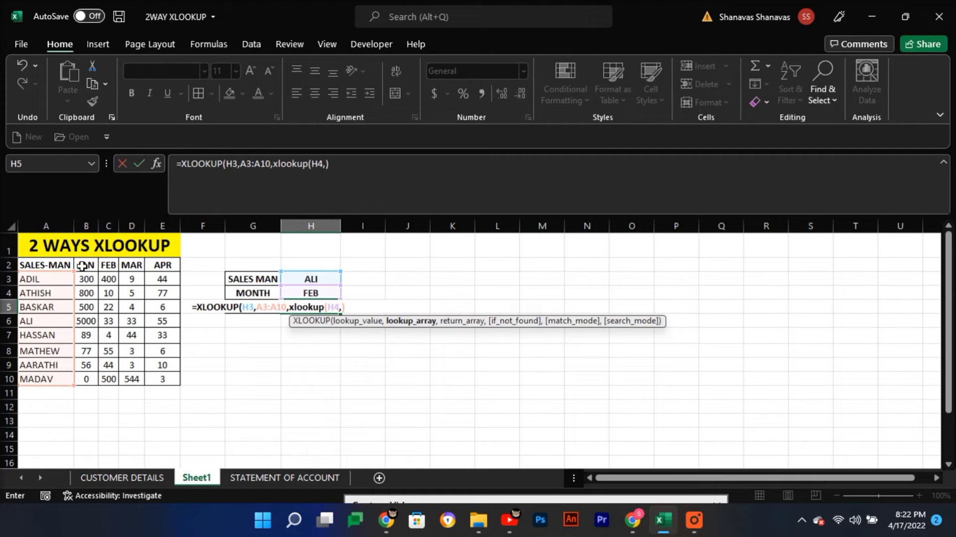
# - Complete the nested XLOOKUP with lookup array B2:E2 and return array B3:E10, and enter the H5 formula
pyautogui.moveTo(80, 265); pyautogui.dragTo(165, 273)
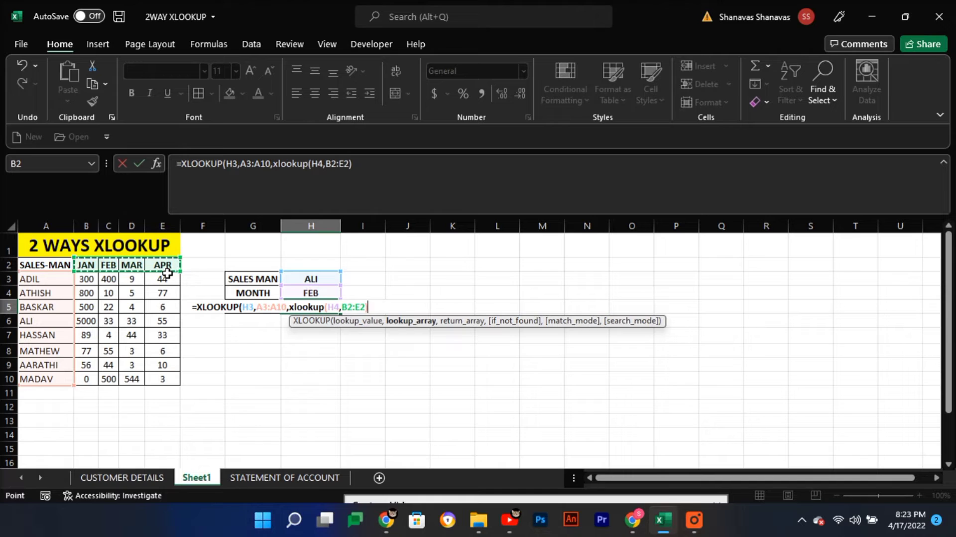
pyautogui.write(',')
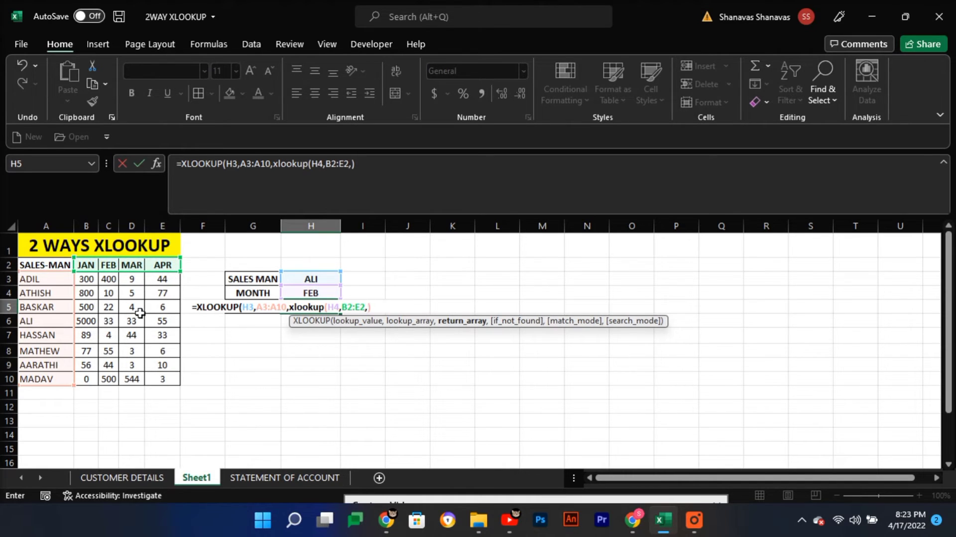
pyautogui.moveTo(85, 280); pyautogui.dragTo(164, 379)
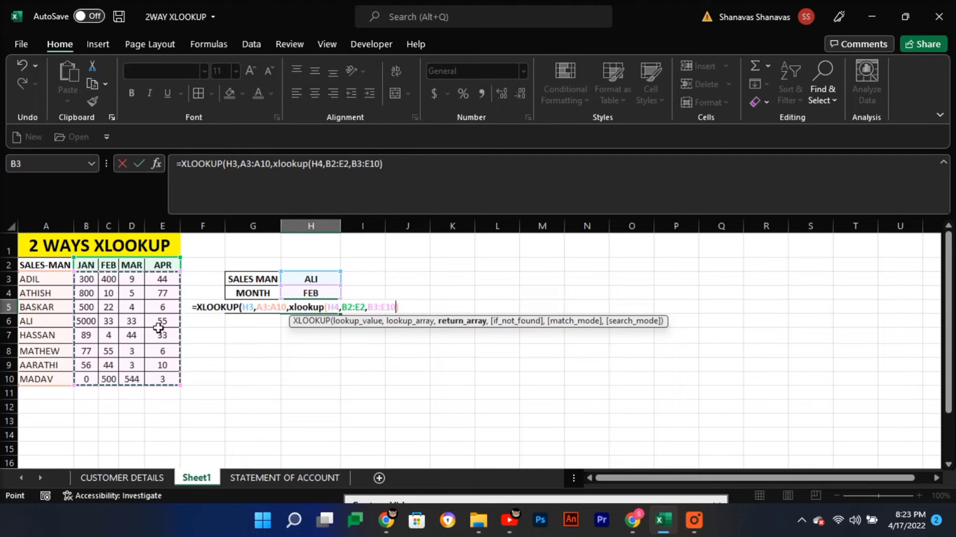
pyautogui.click(405, 306)
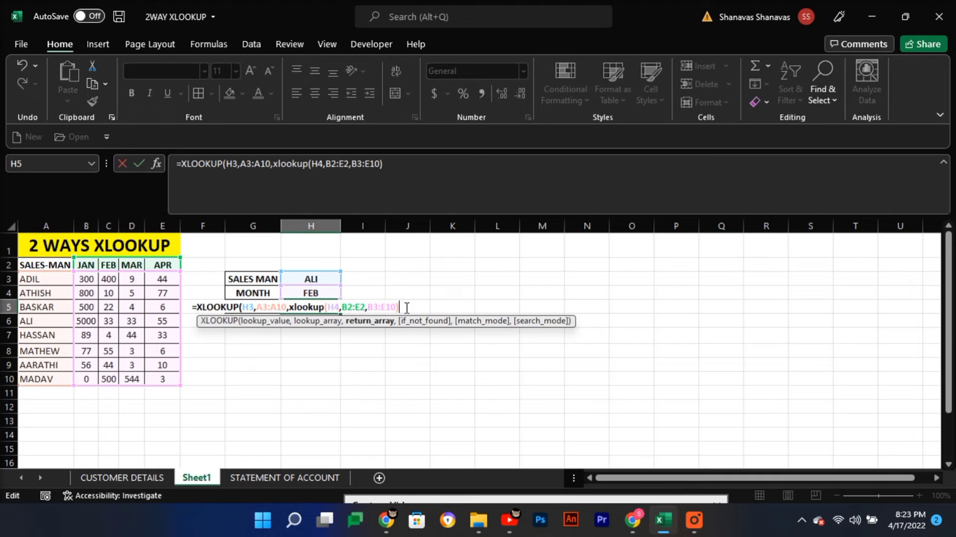
pyautogui.write(')')
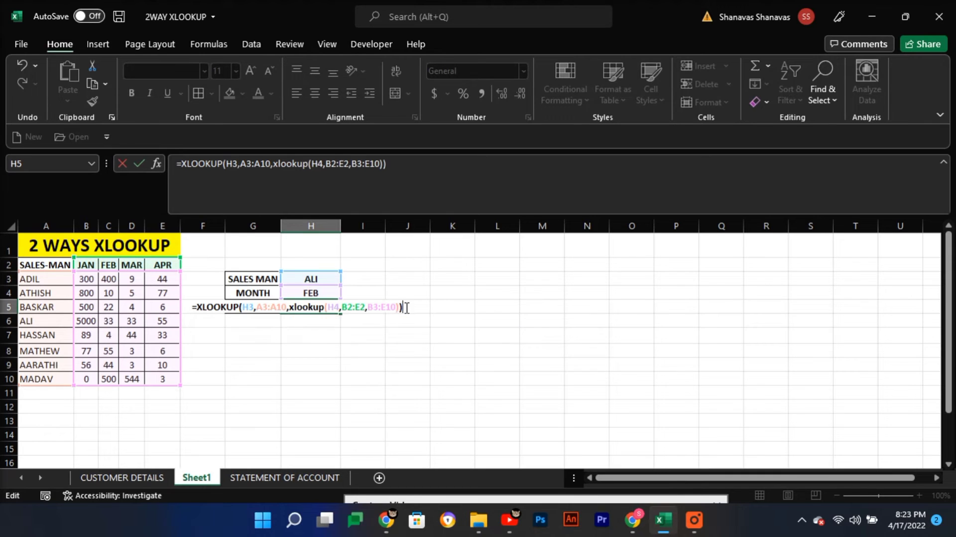
pyautogui.press('Return')
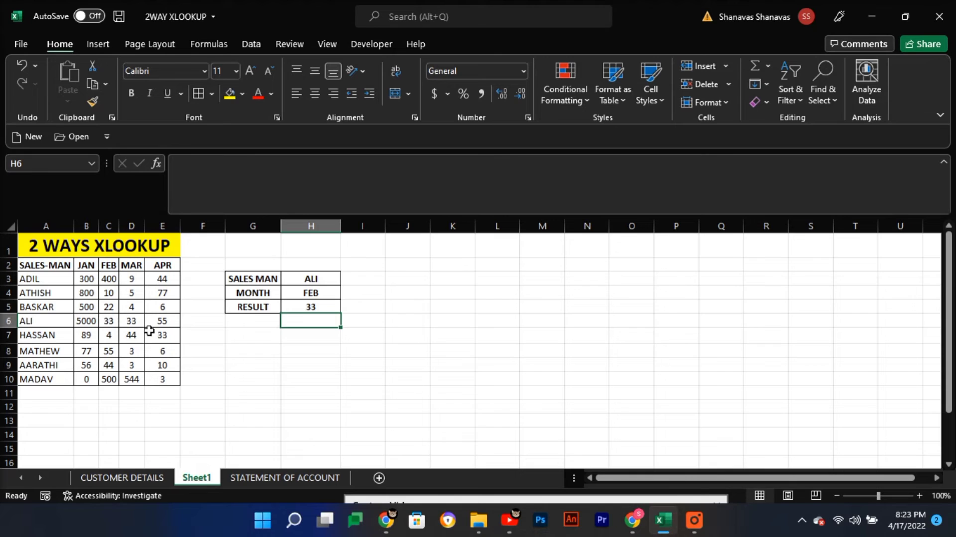
# - Set the month in H4 to JAN to test the two-way lookup
pyautogui.click(321, 294)
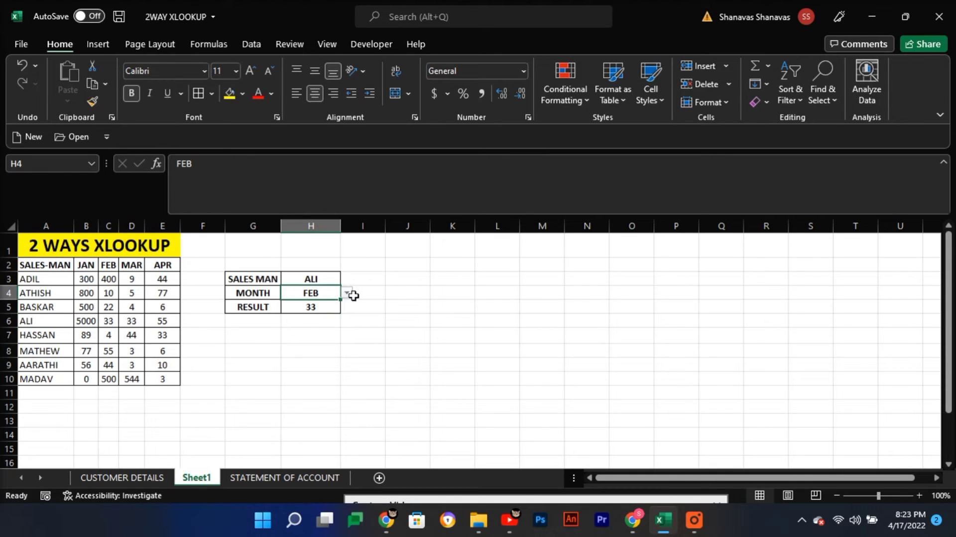
pyautogui.click(347, 292)
pyautogui.click(311, 302)
# - Set the salesman in H3 to the first name in the list and inspect the lookup formula in H5
pyautogui.click(331, 280)
pyautogui.click(346, 279)
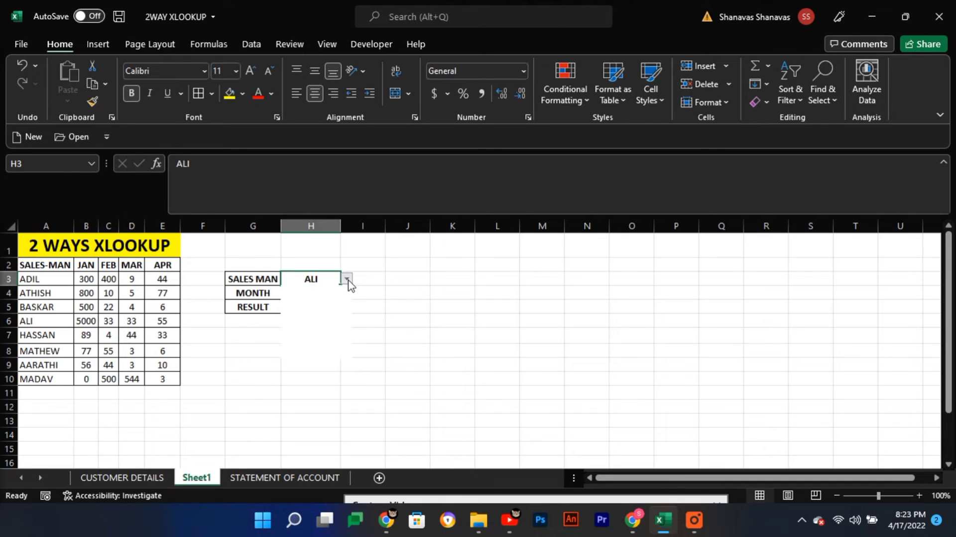
pyautogui.click(325, 291)
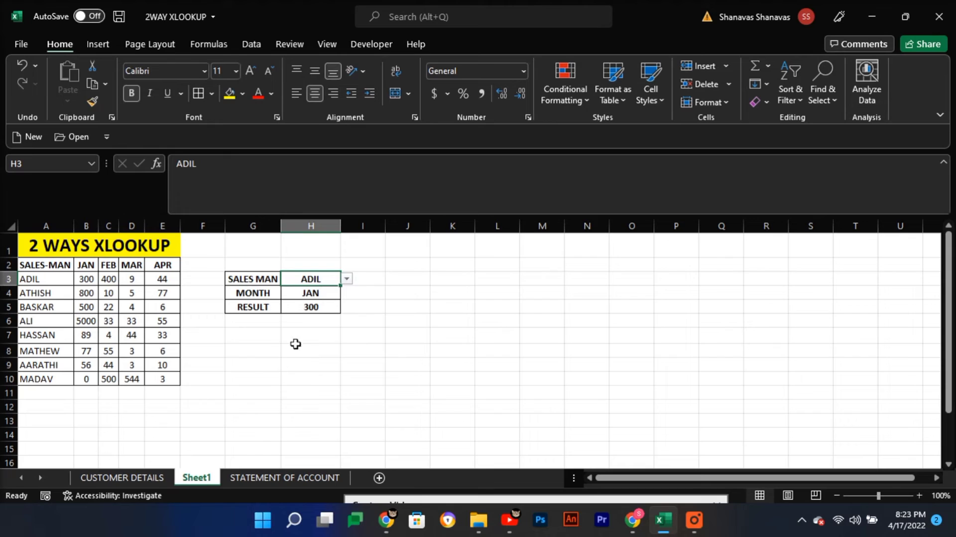
pyautogui.moveTo(296, 350); pyautogui.dragTo(297, 340)
pyautogui.click(309, 305)
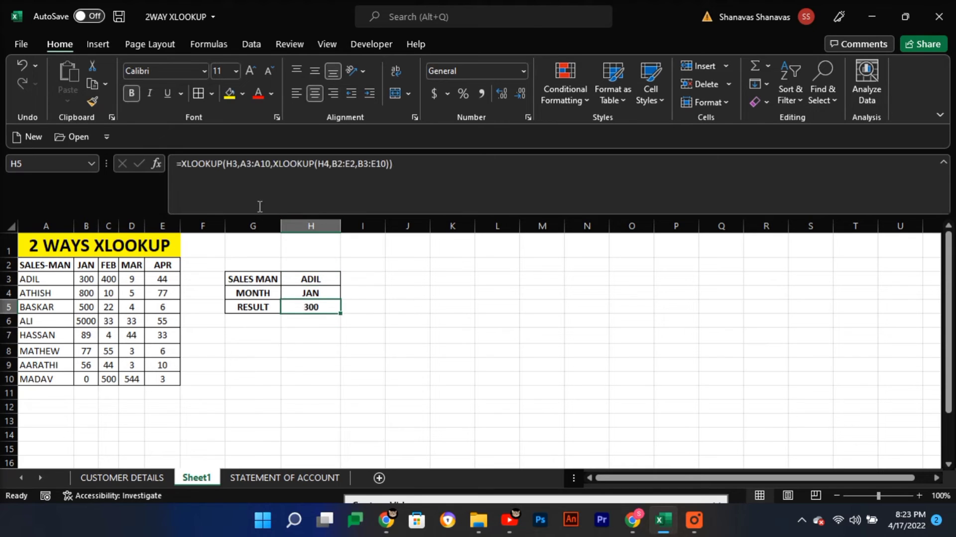
# - Show the H5 formula as text in H7 with =FORMULATEXT(H5), and increase the height of row 7 to fit it
pyautogui.click(299, 334)
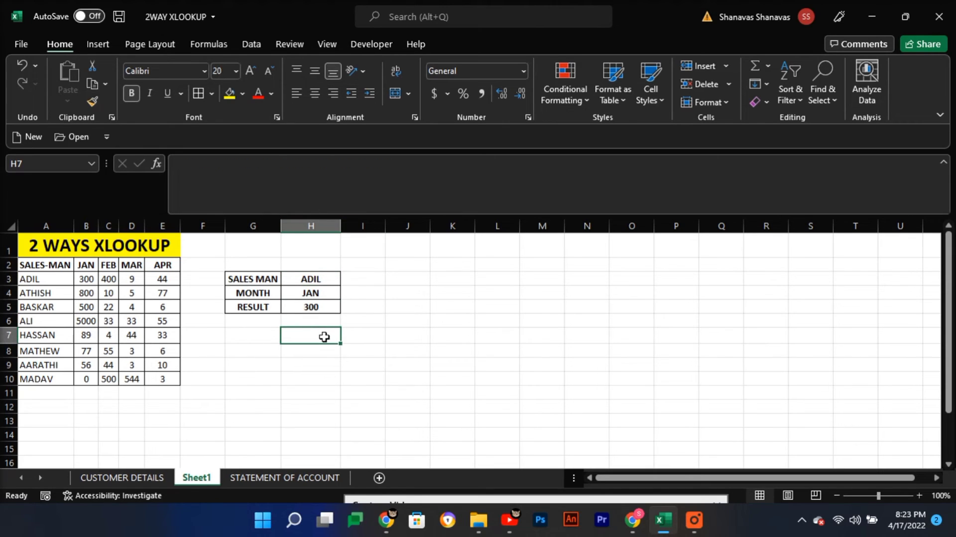
pyautogui.write('=')
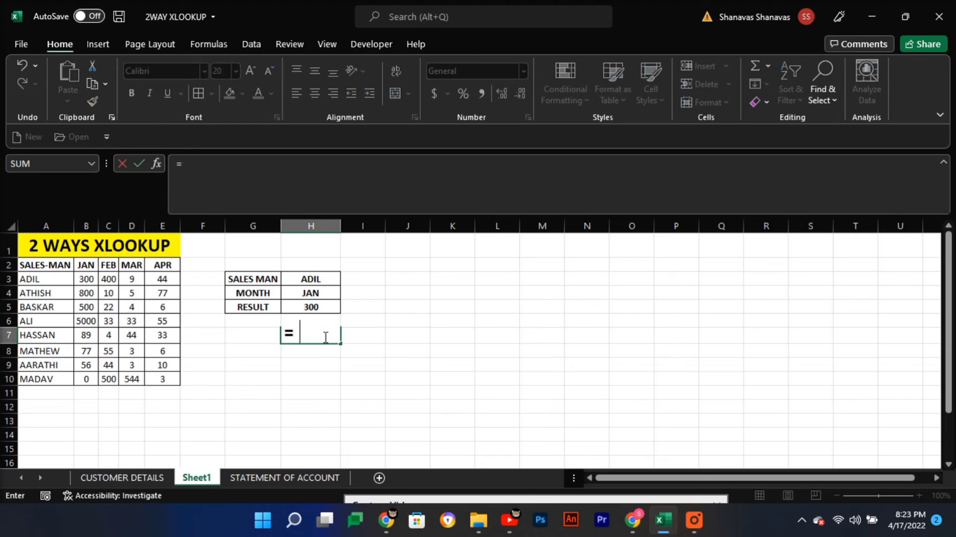
pyautogui.write('fo')
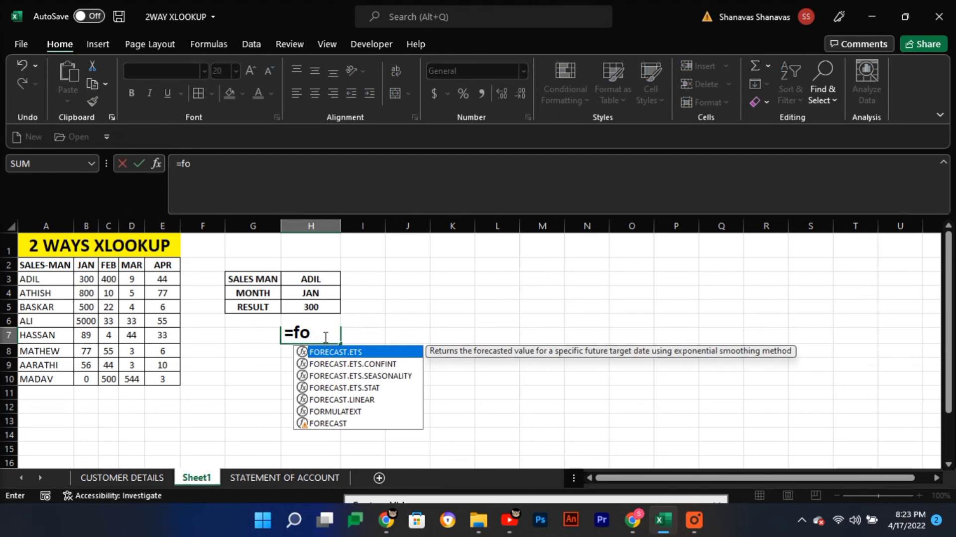
pyautogui.write('mul')
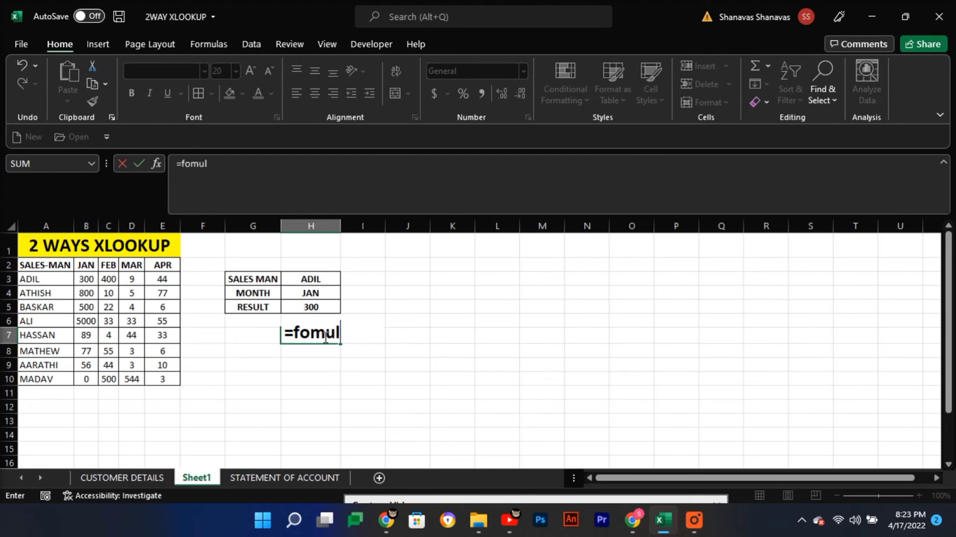
pyautogui.write('a')
pyautogui.press('BackSpace')
pyautogui.press('BackSpace')
pyautogui.press('BackSpace')
pyautogui.press('BackSpace')
pyautogui.press('BackSpace')
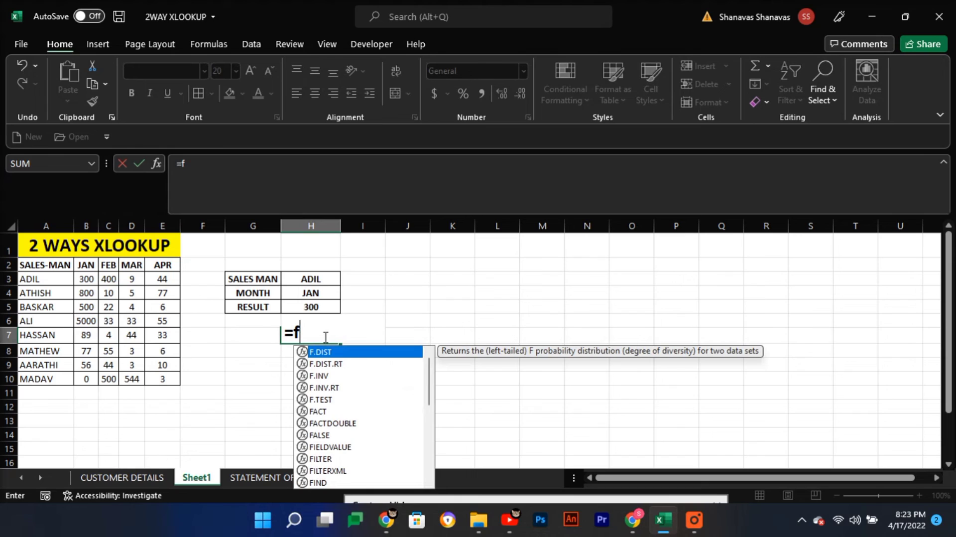
pyautogui.write('o')
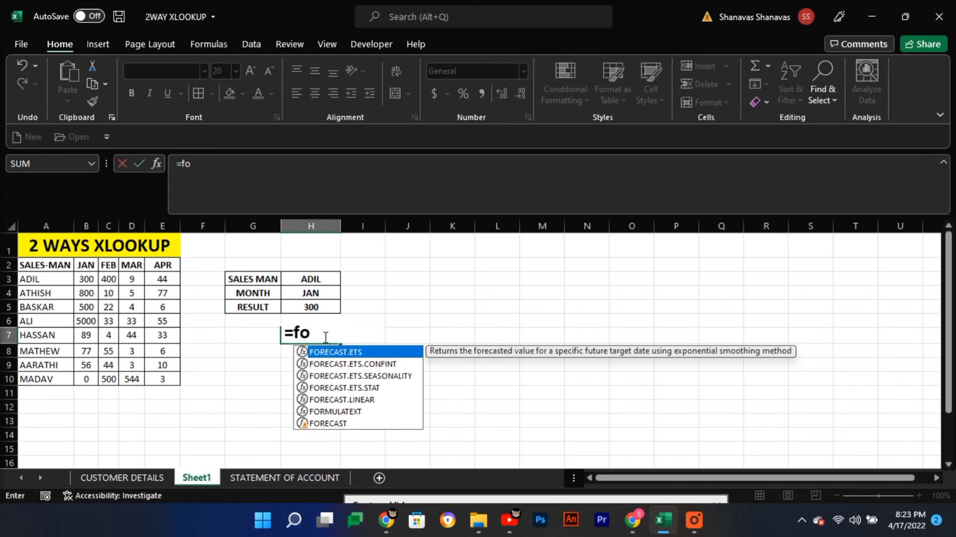
pyautogui.doubleClick(336, 411)
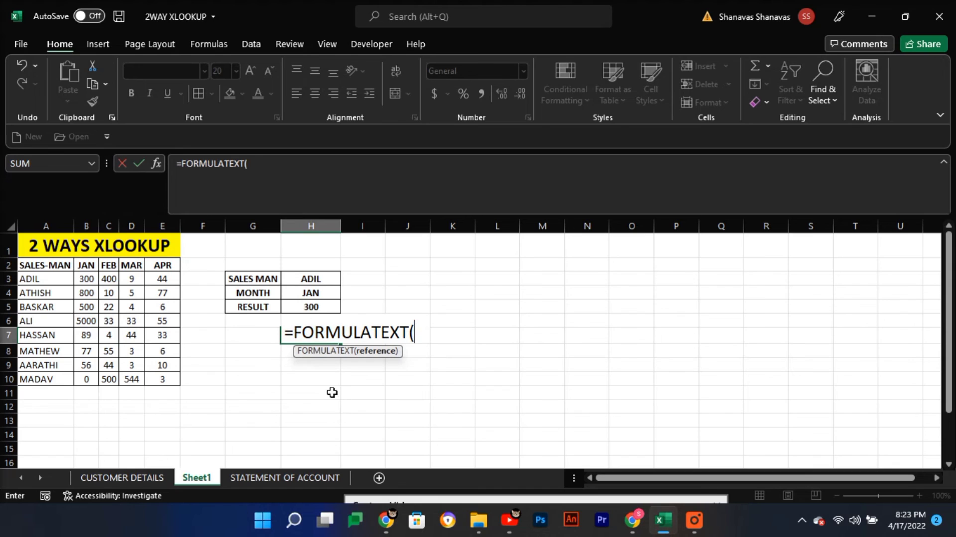
pyautogui.click(316, 306)
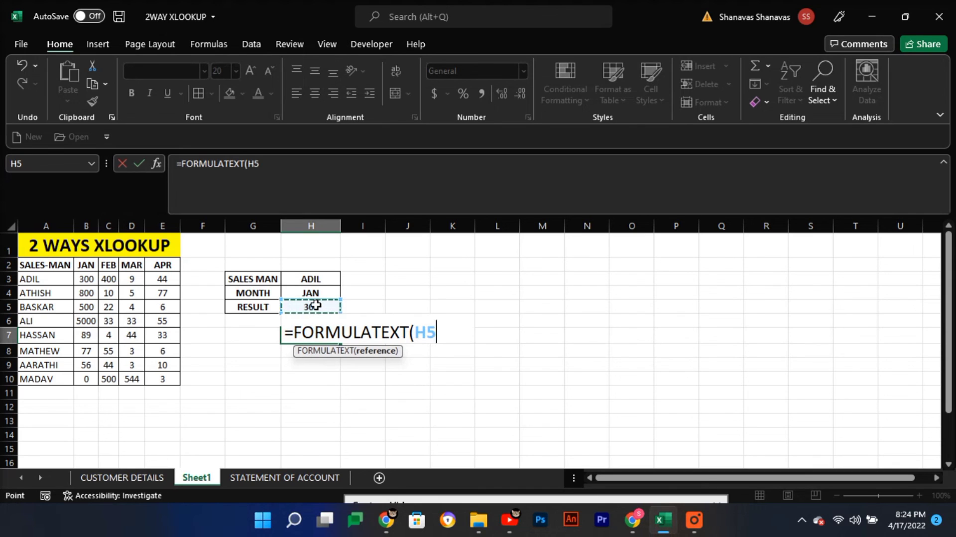
pyautogui.write(')')
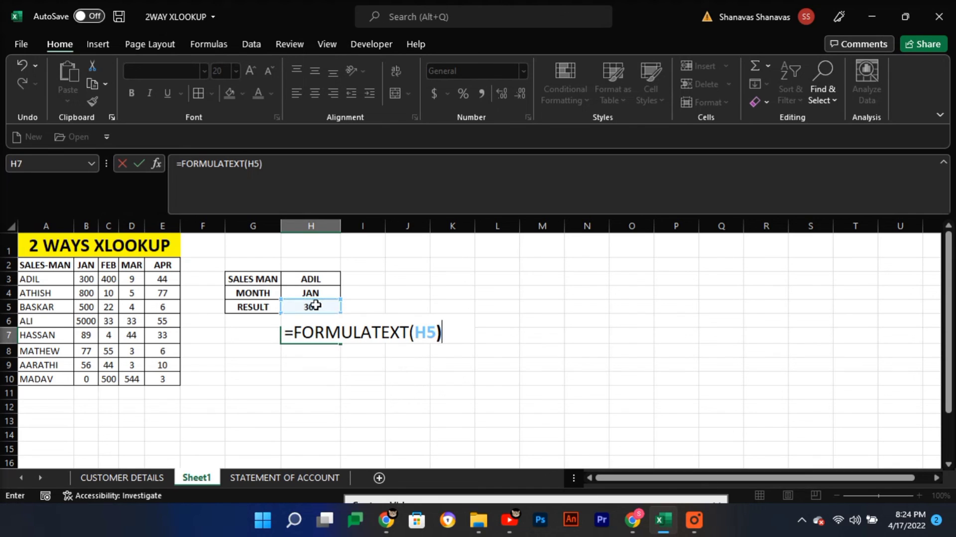
pyautogui.press('Return')
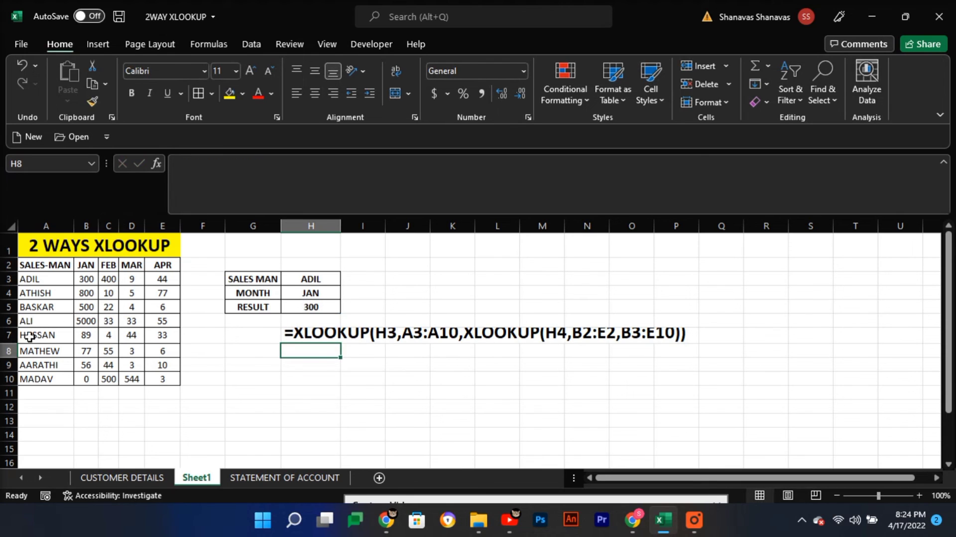
pyautogui.moveTo(7, 343); pyautogui.dragTo(8, 351)
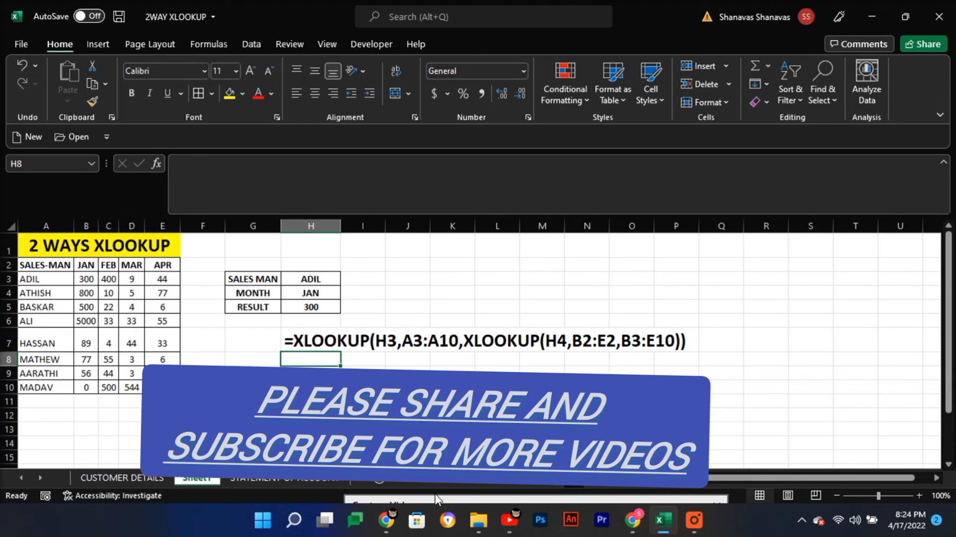
pyautogui.click(434, 499)
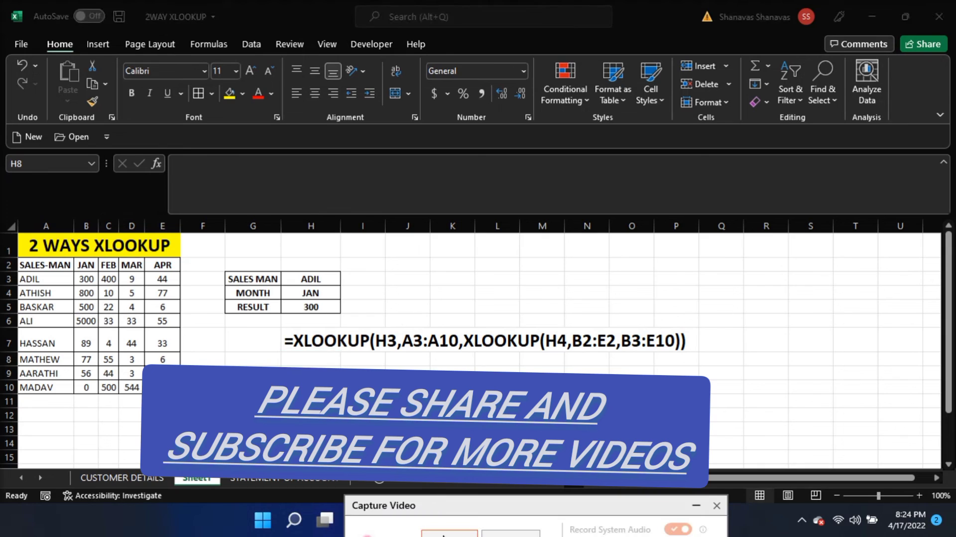